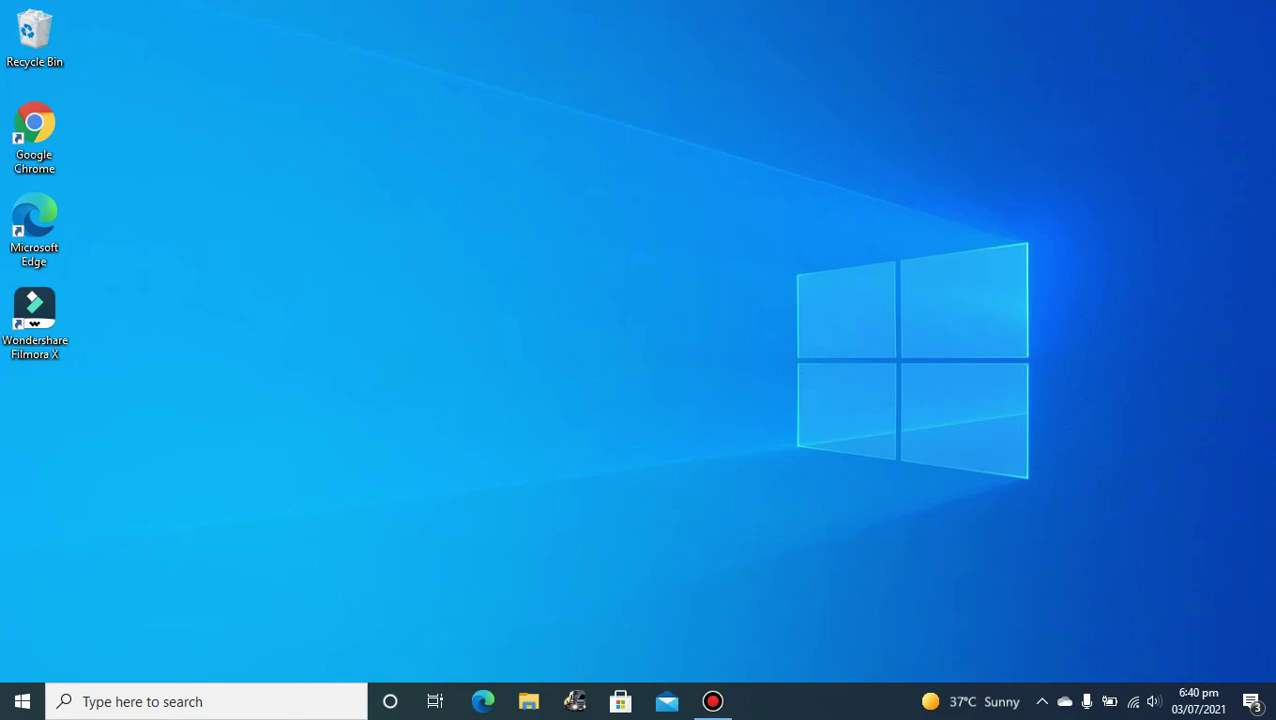
- Search Windows for "windows in" and open the Windows Insider Program settings
left_click(206, 701)
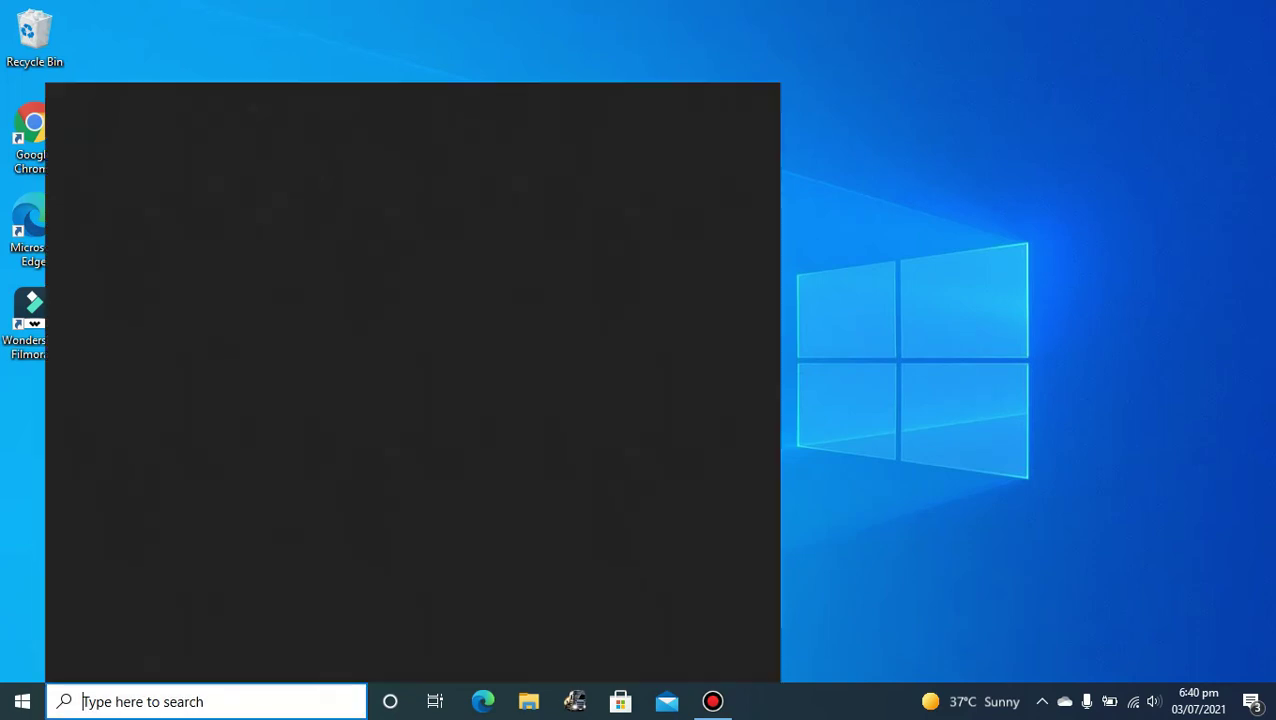
type("windows in")
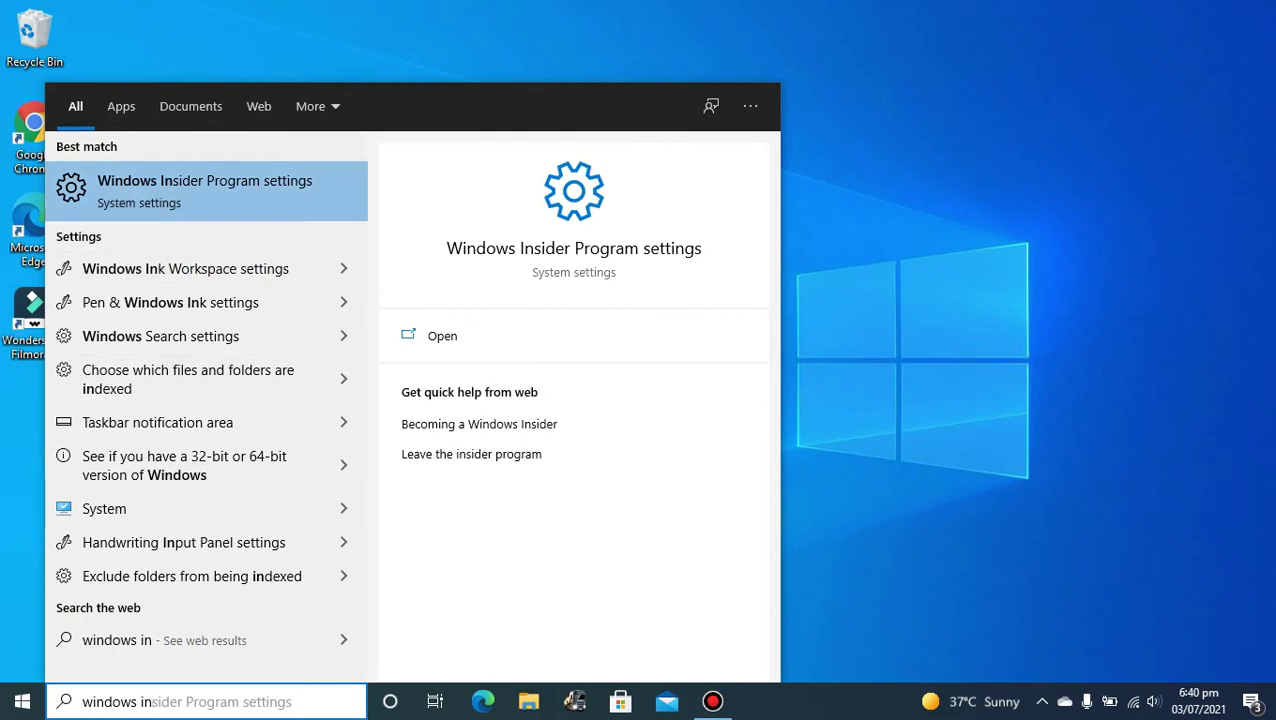
key("Return")
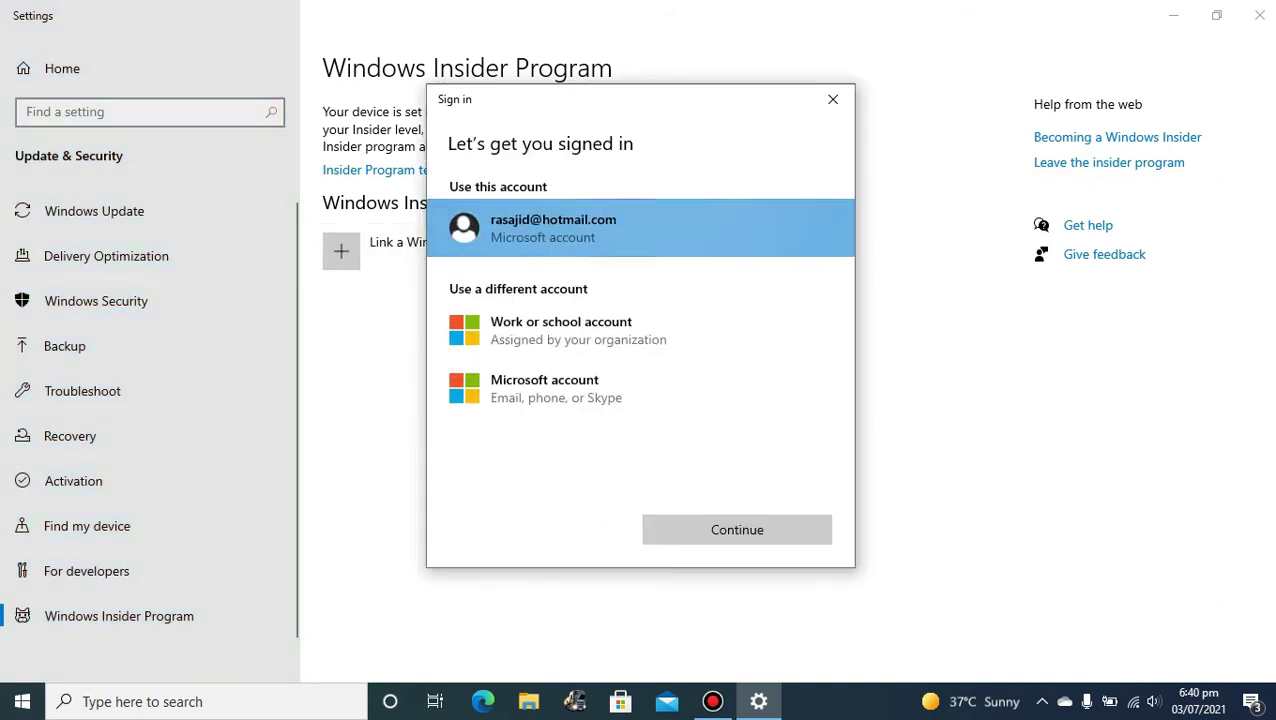
- Link the existing Microsoft account to the Windows Insider Program and confirm the sign-in
left_click(640, 227)
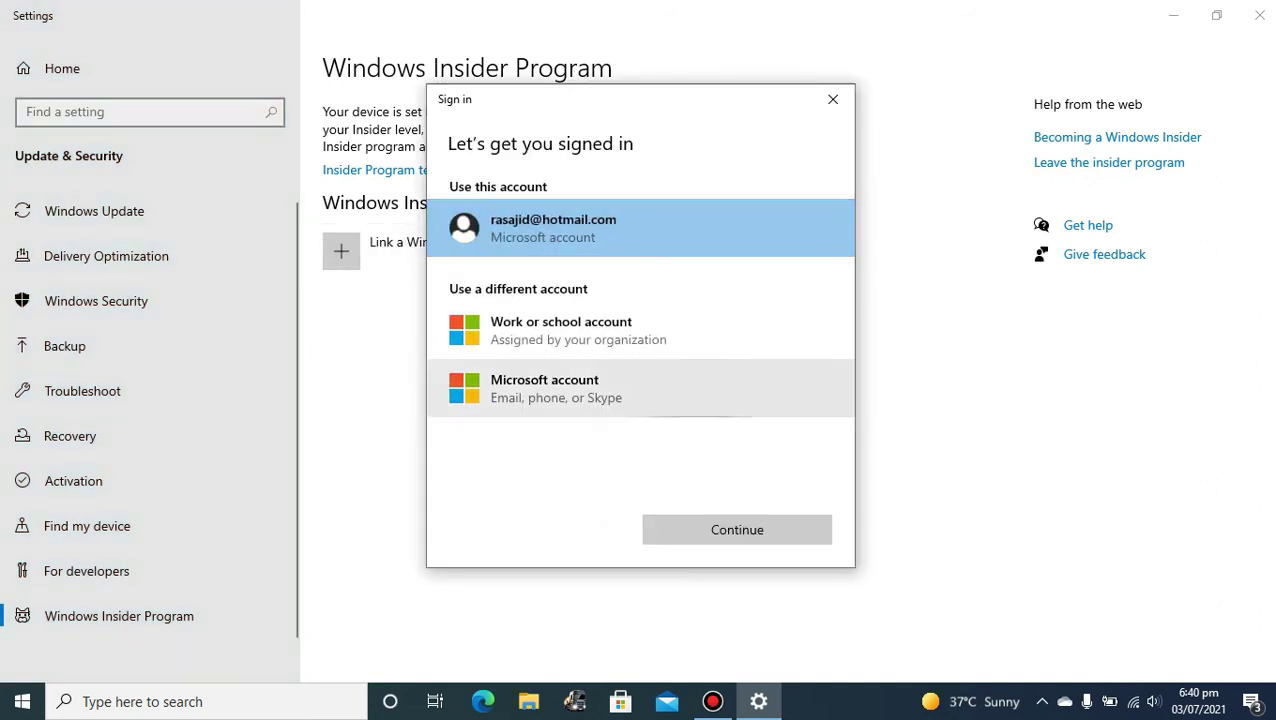
left_click(737, 530)
key("Return")
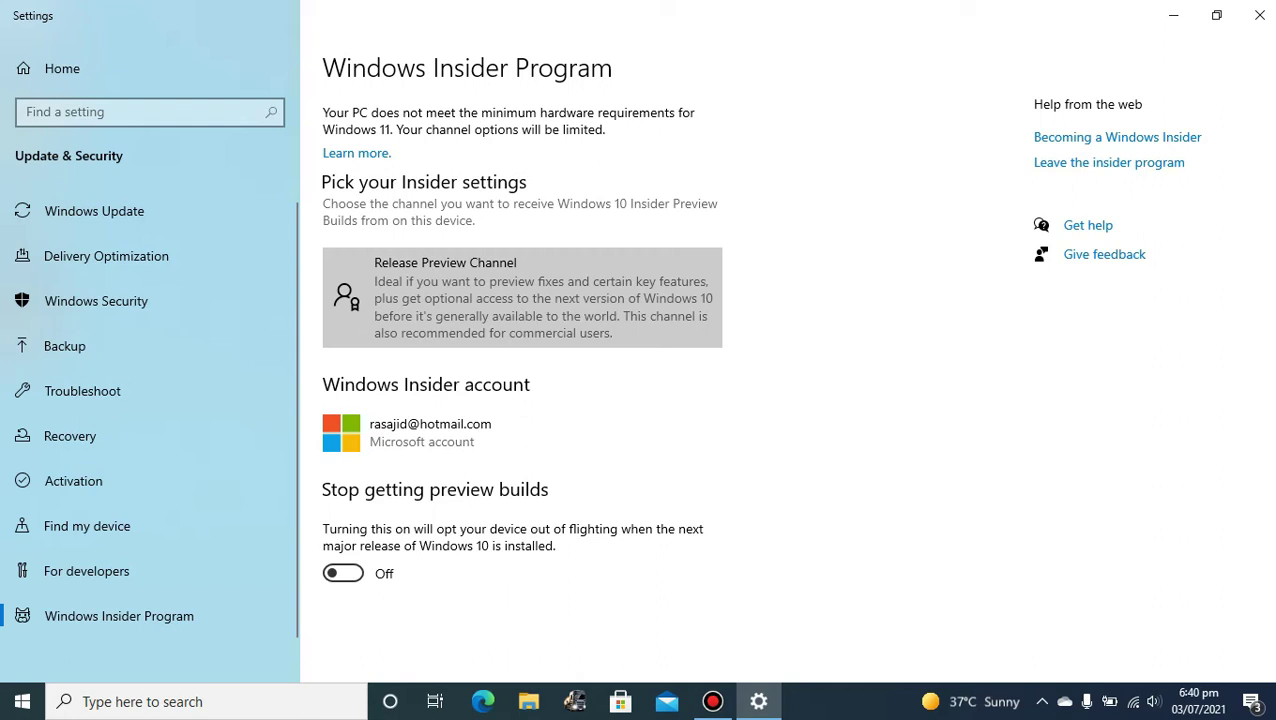
- Examine the available Insider channel options and return to the Windows Insider Program page
key("Tab")
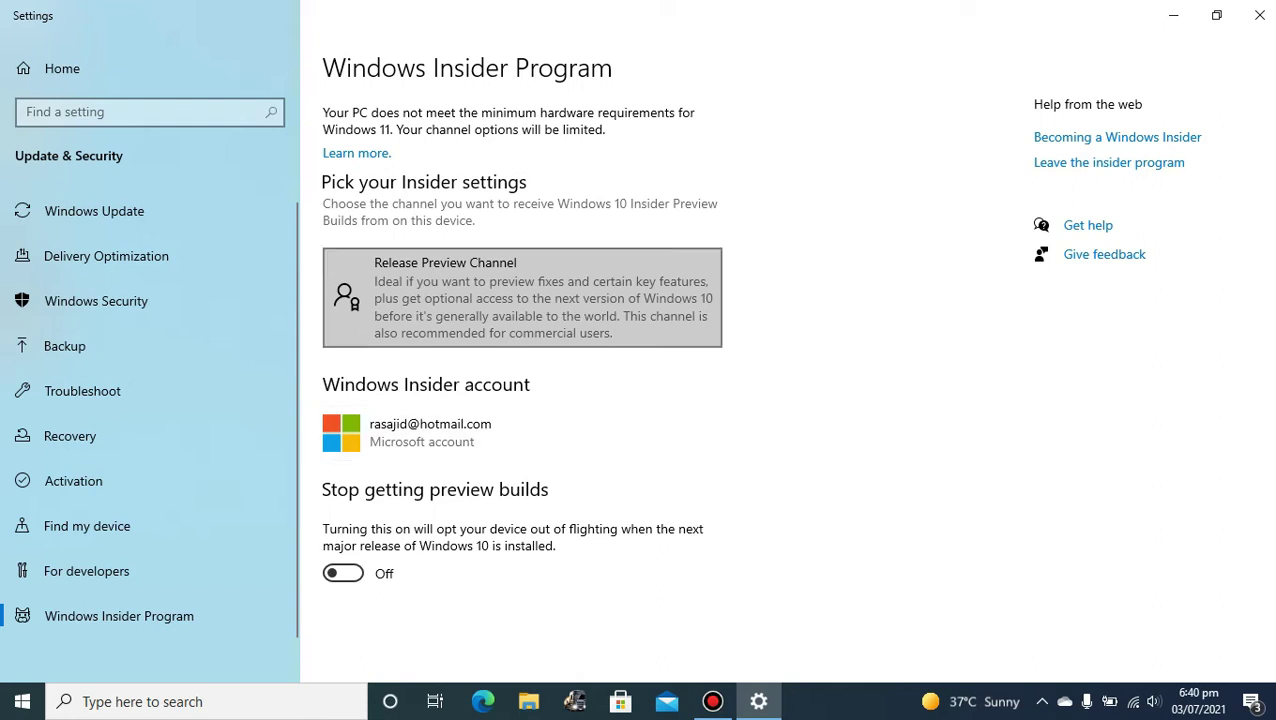
key("Return")
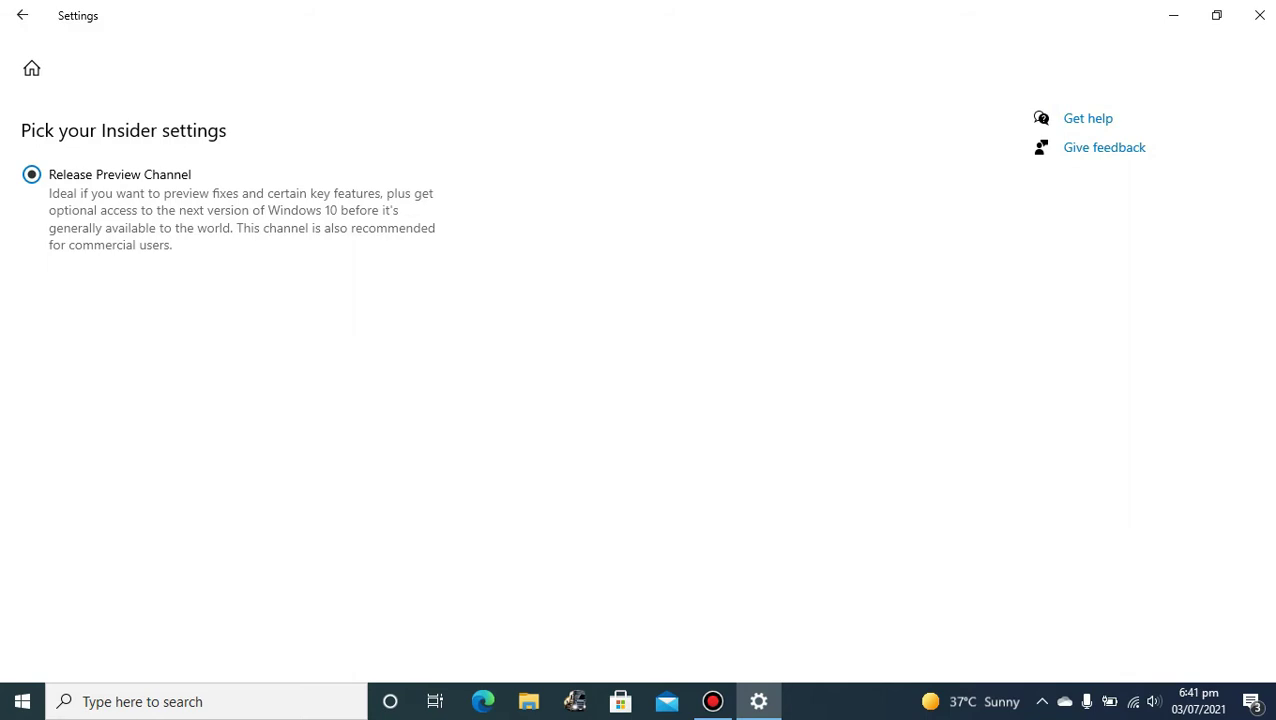
left_click(22, 15)
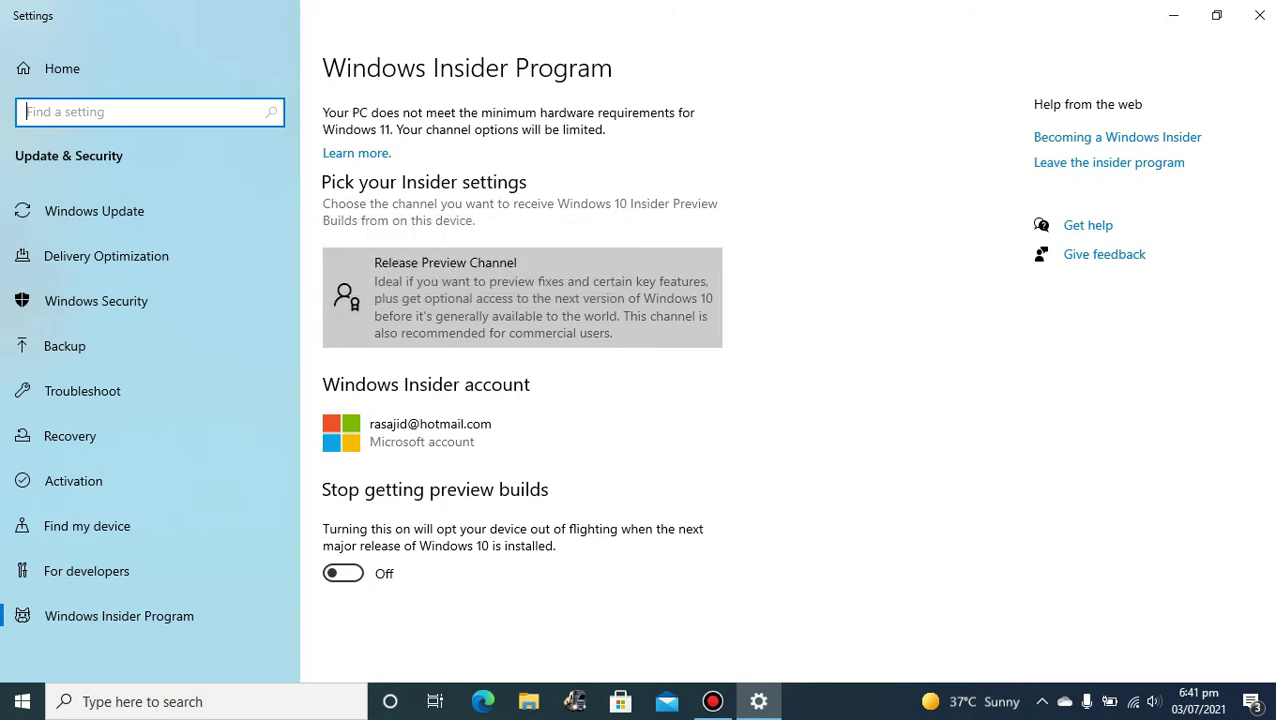
- Launch Registry Editor with regedit and expand HKEY_LOCAL_MACHINE\SOFTWARE\Microsoft
key("super+r")
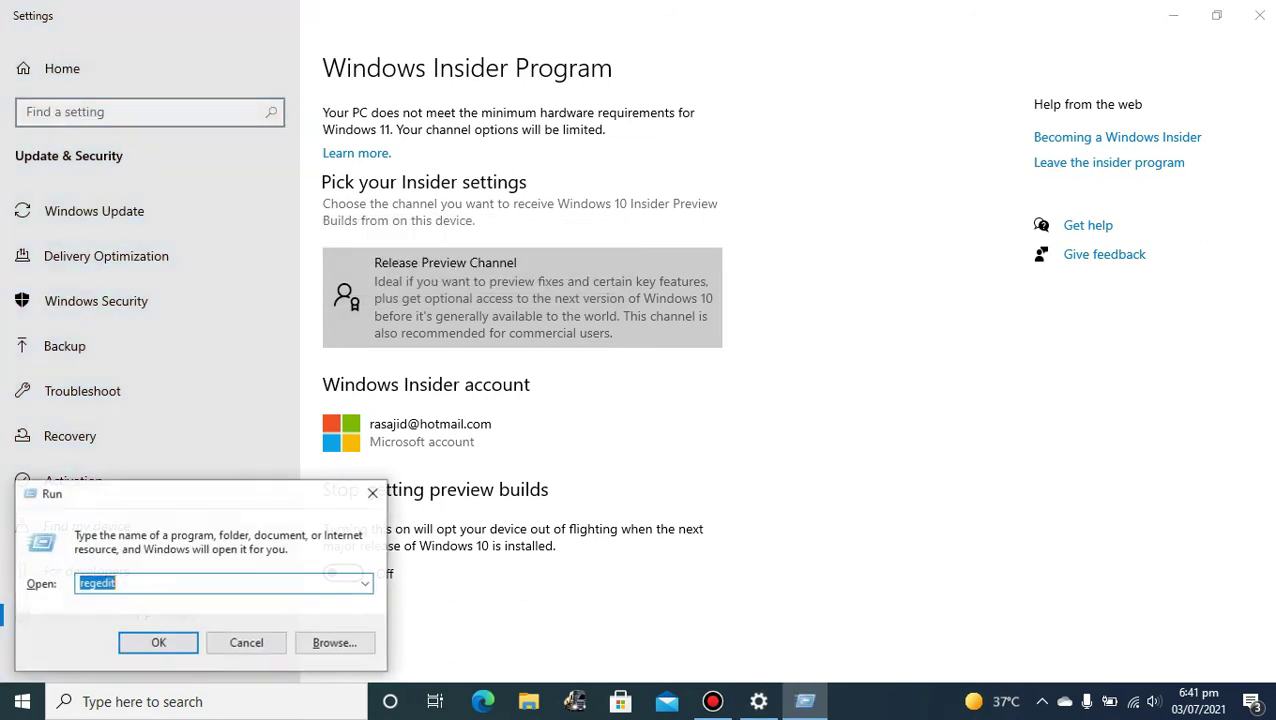
key("Return")
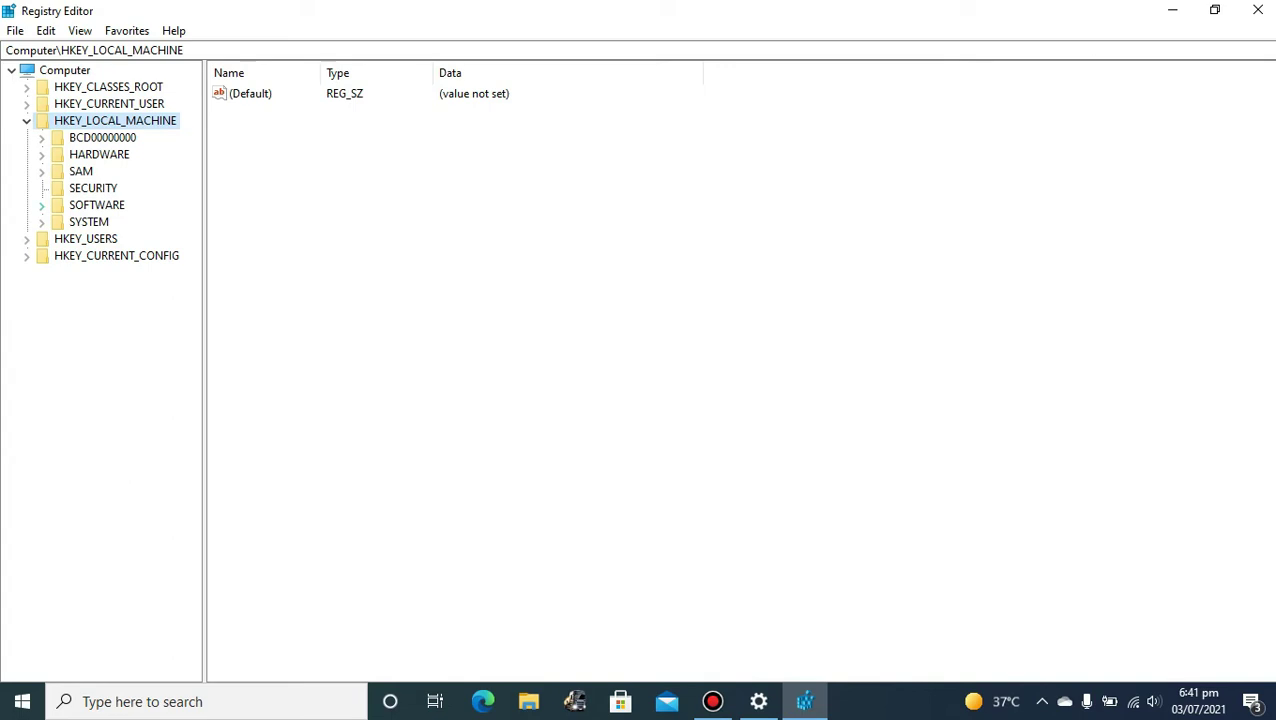
left_click(41, 204)
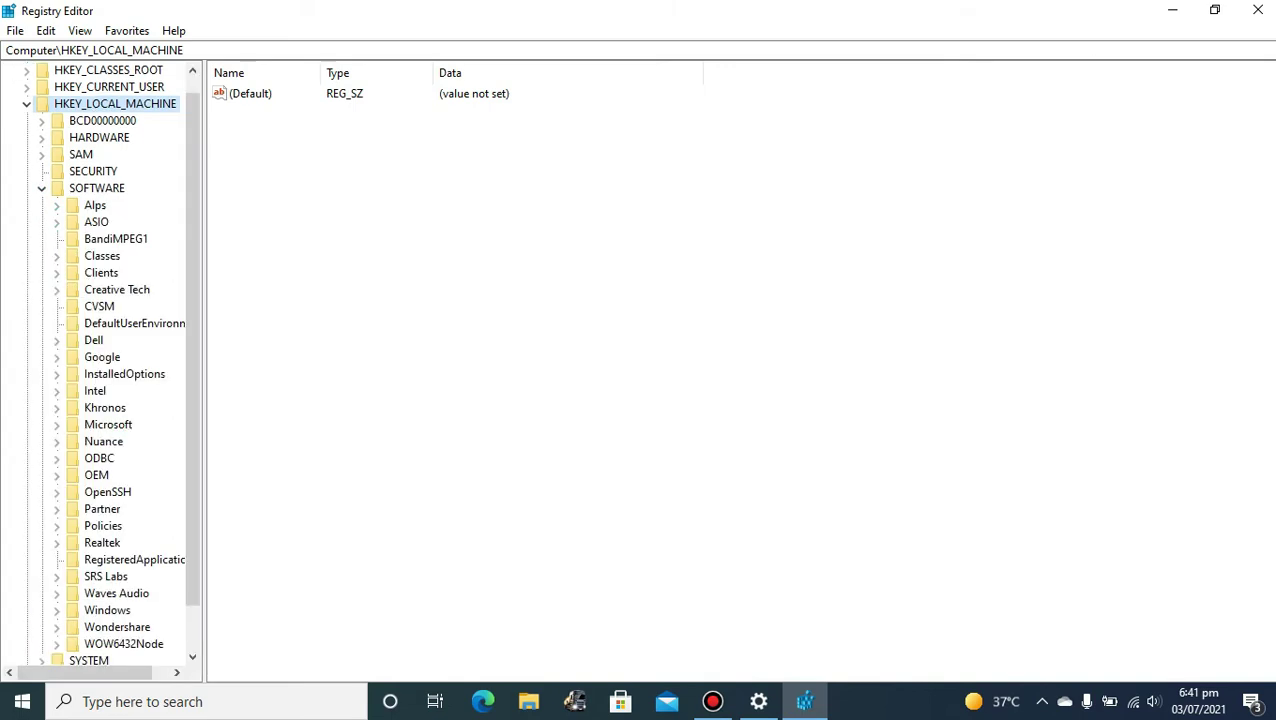
left_click(56, 424)
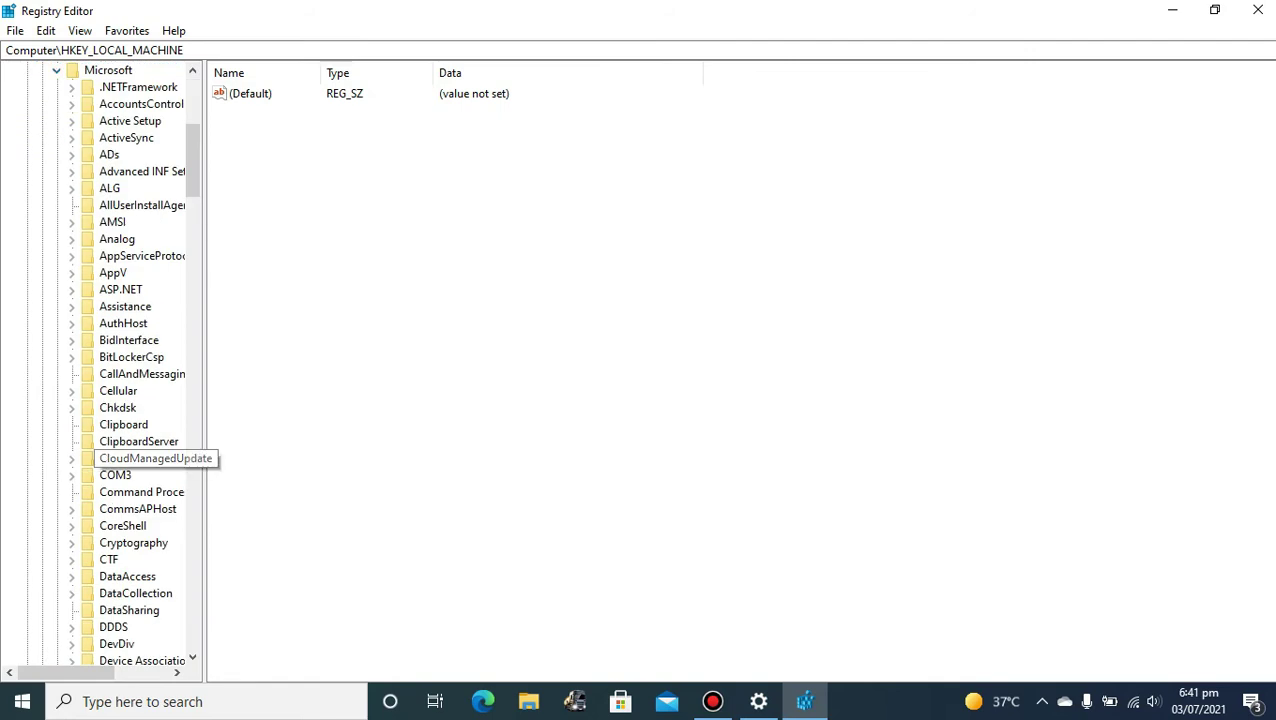
- Find the WindowsSelfHost key under Microsoft and open its UI\Selection subkey
left_click(140, 458)
key("w")
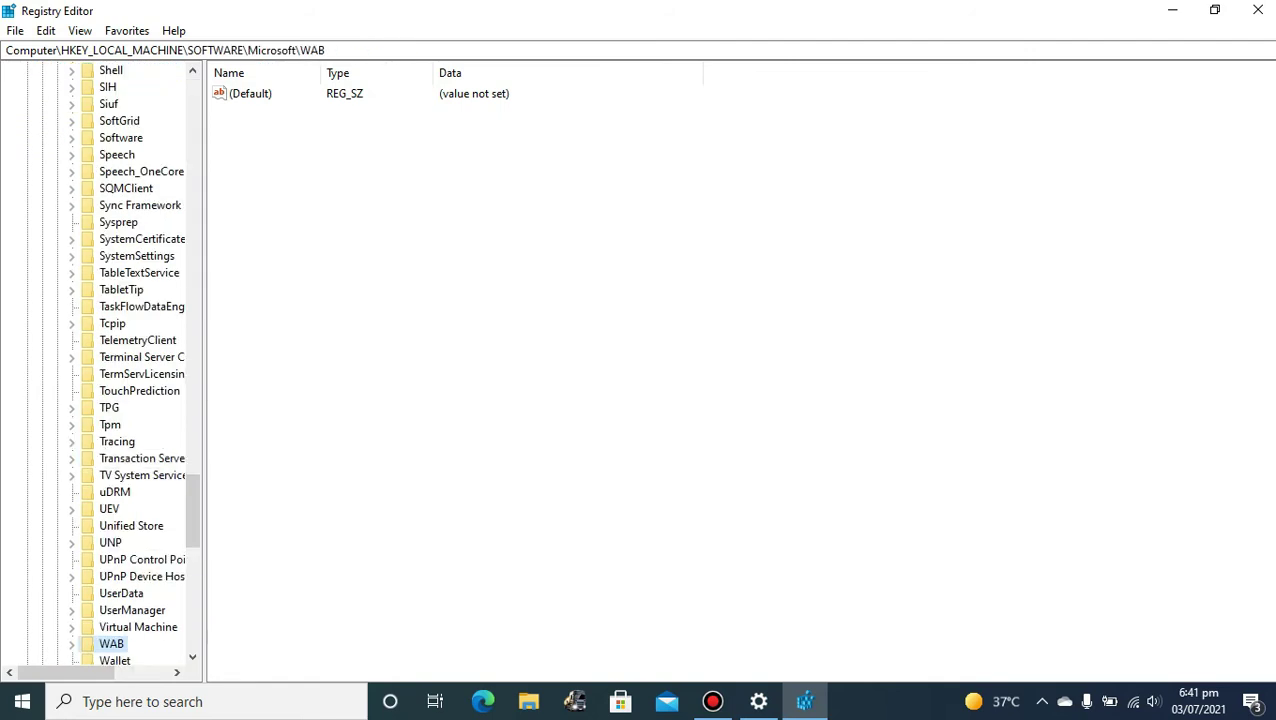
scroll(100, 360, "down", 9)
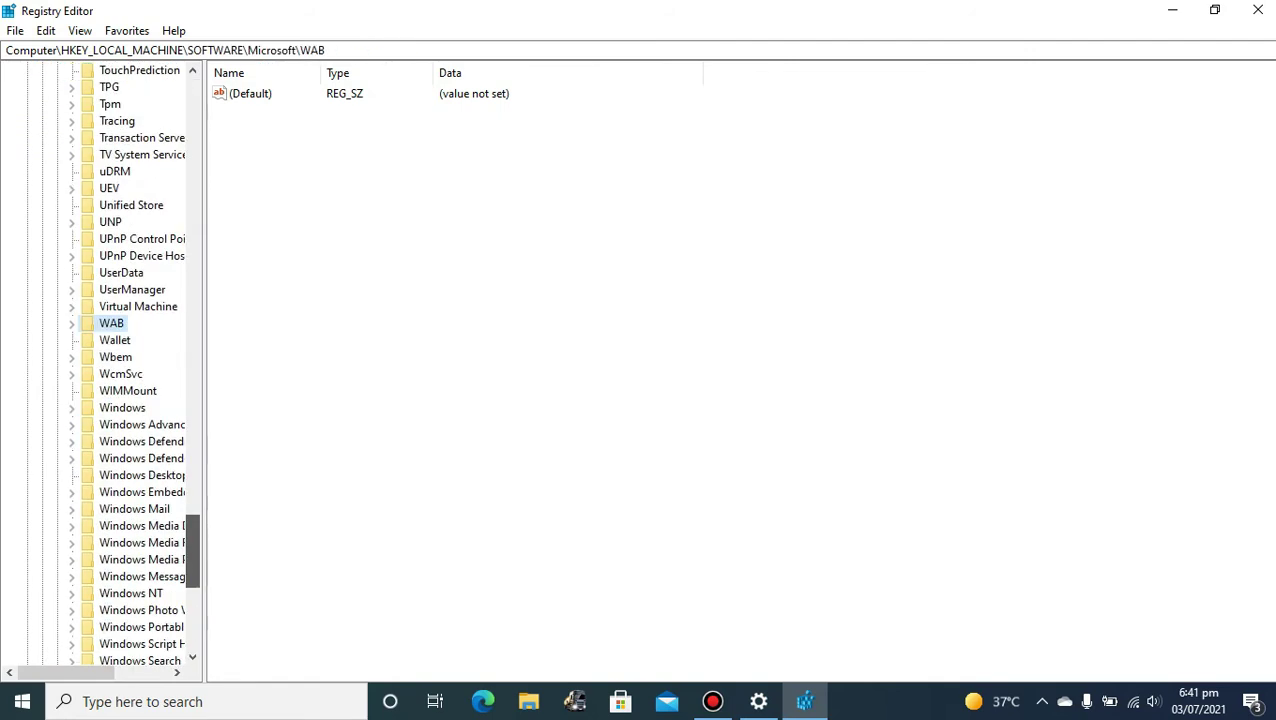
left_click(141, 559)
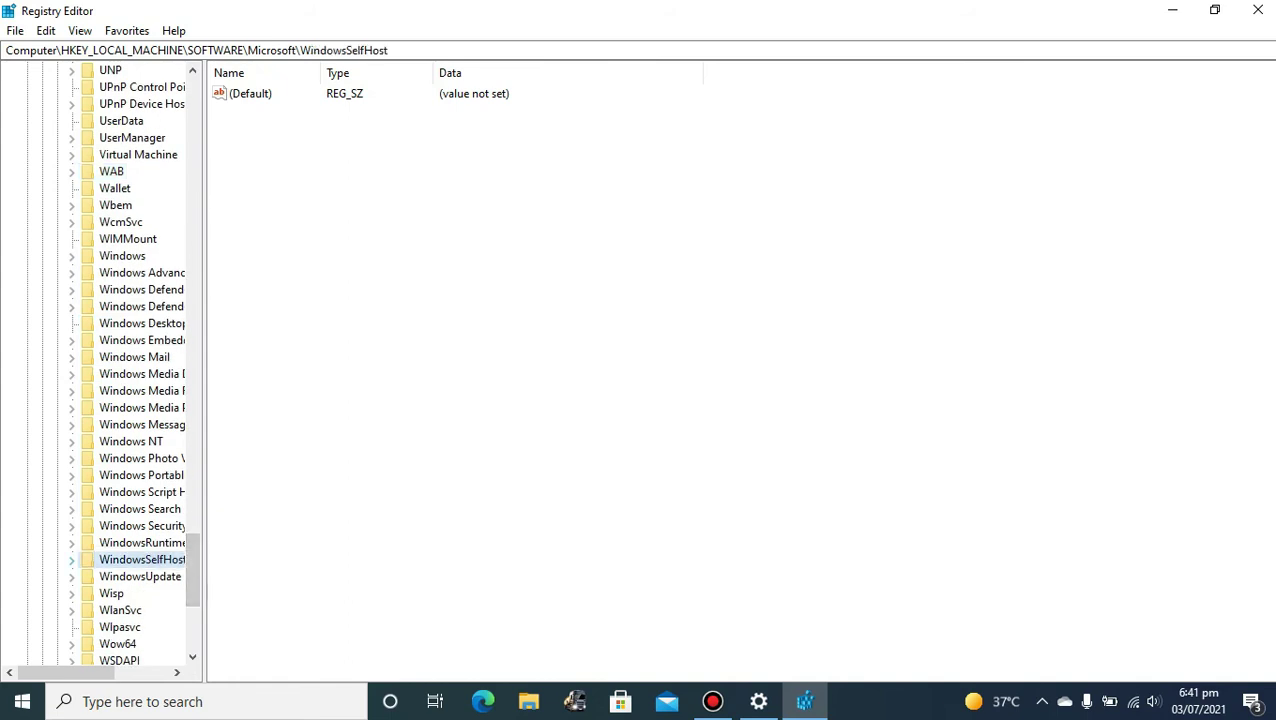
left_click(71, 559)
left_click_drag(192, 561, 192, 566)
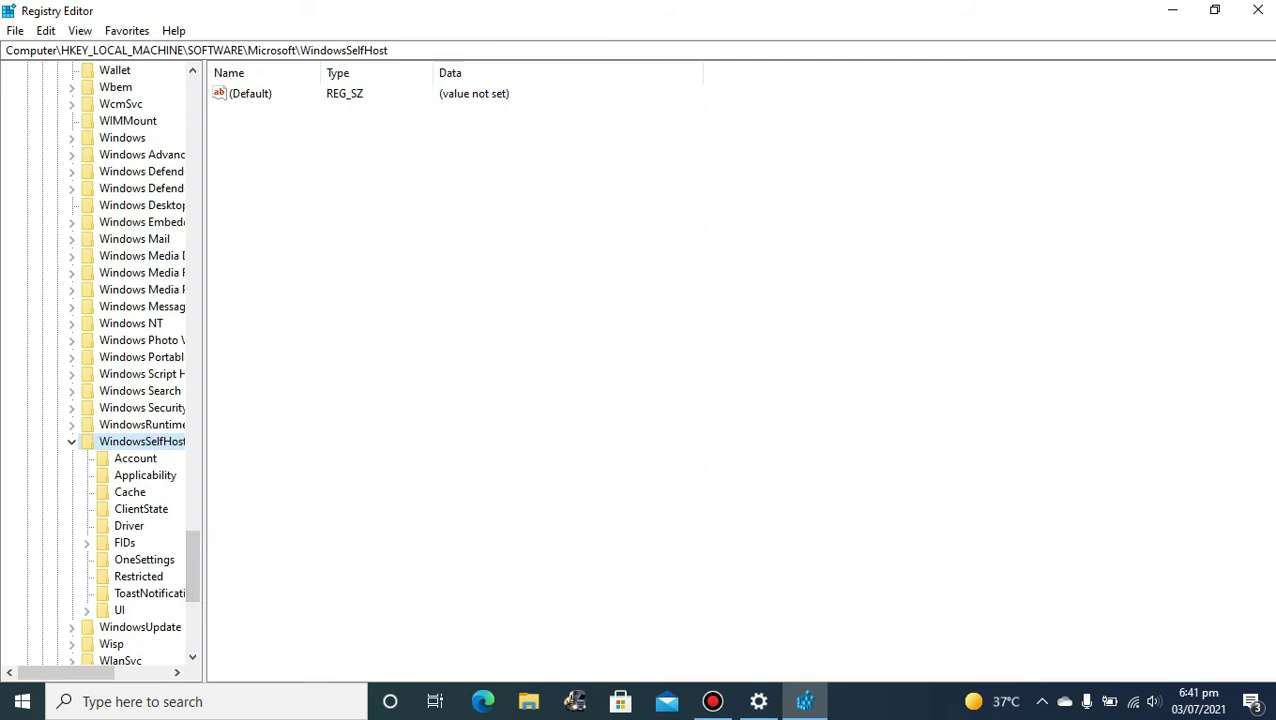
left_click(86, 610)
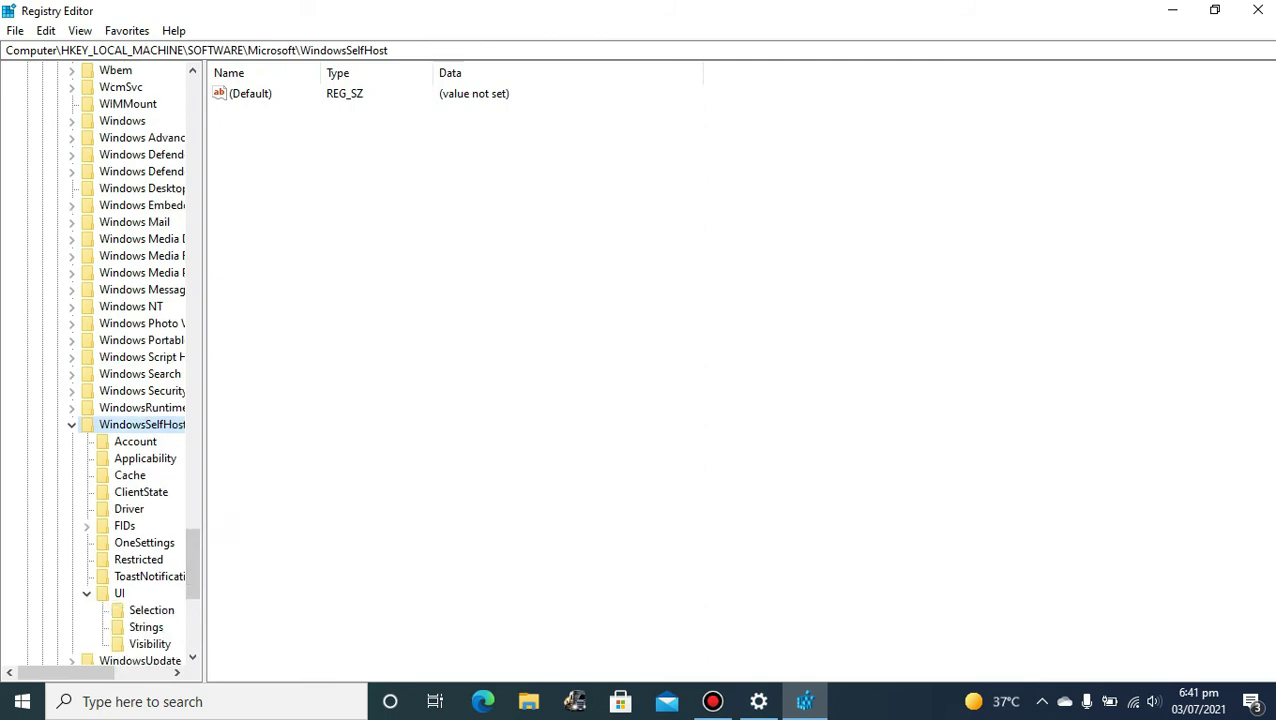
left_click(151, 610)
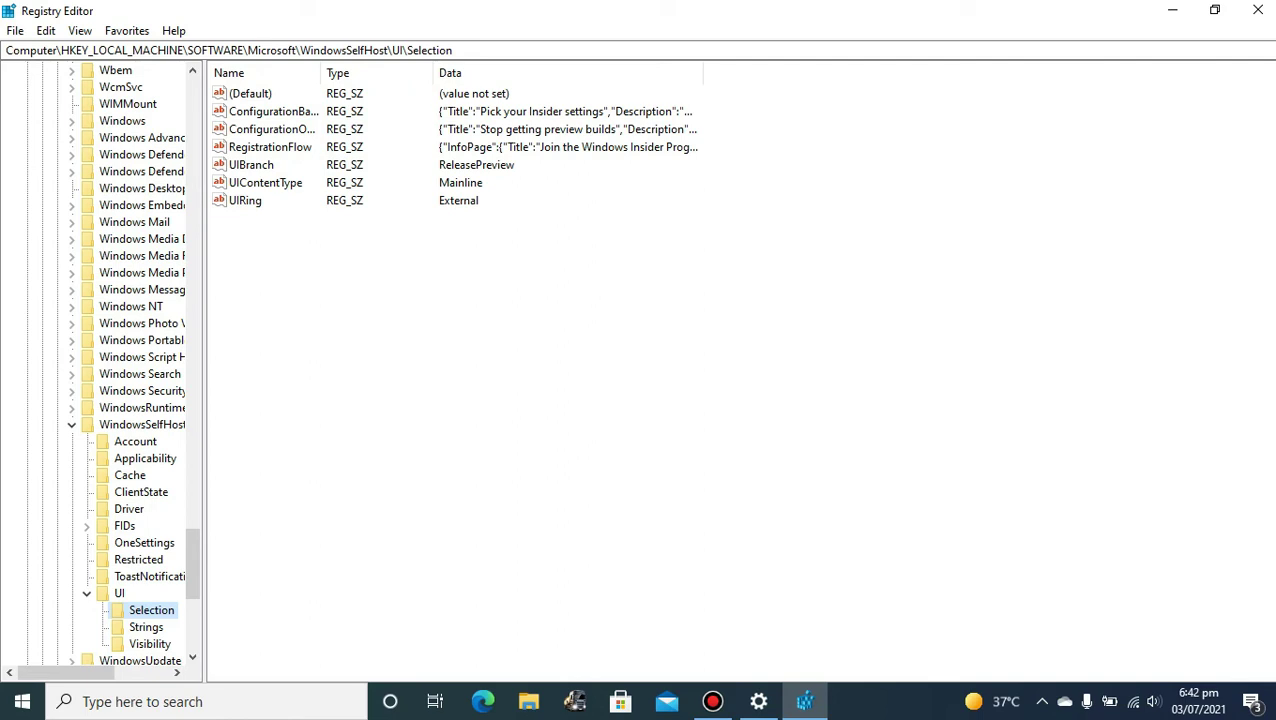
- Set the UIBranch string value in the Selection key to Dev
left_click(251, 164)
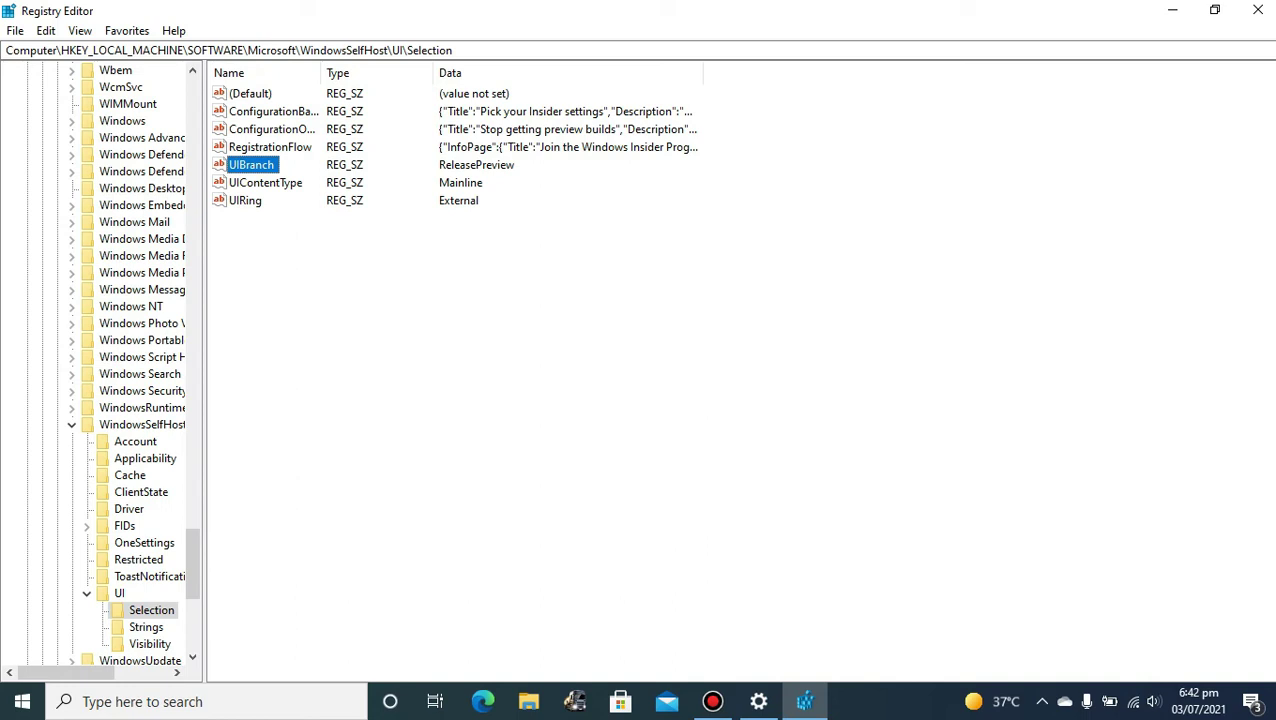
key("Return")
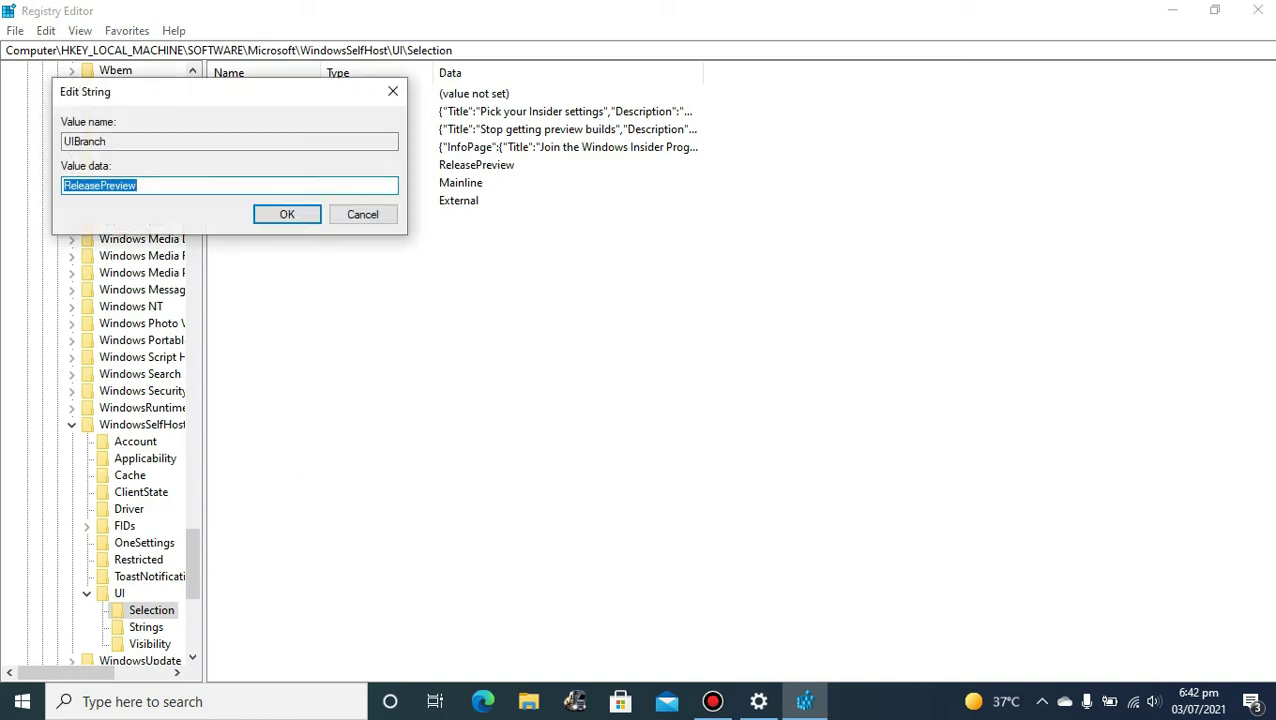
type("Dev")
key("BackSpace")
key("BackSpace")
type("ev")
key("Return")
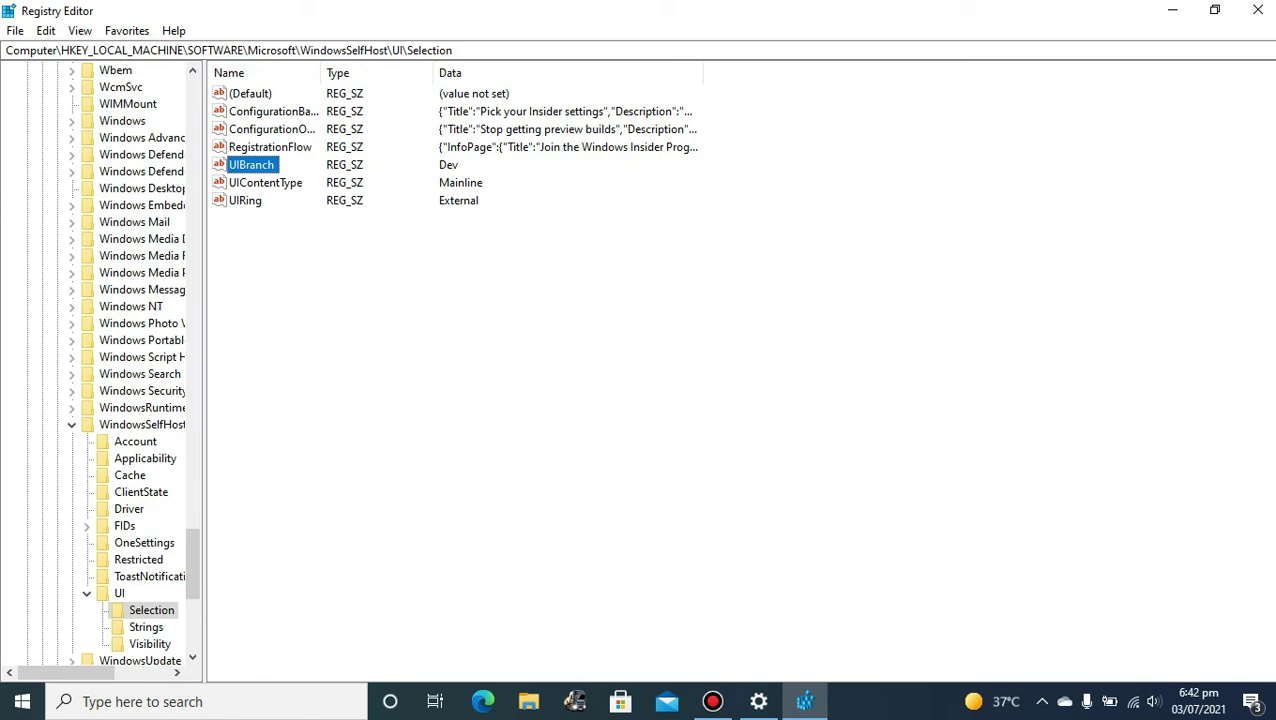
- Collapse the UI key and set the BranchName string value in WindowsSelfHost\Applicability to Dev
left_click(87, 593)
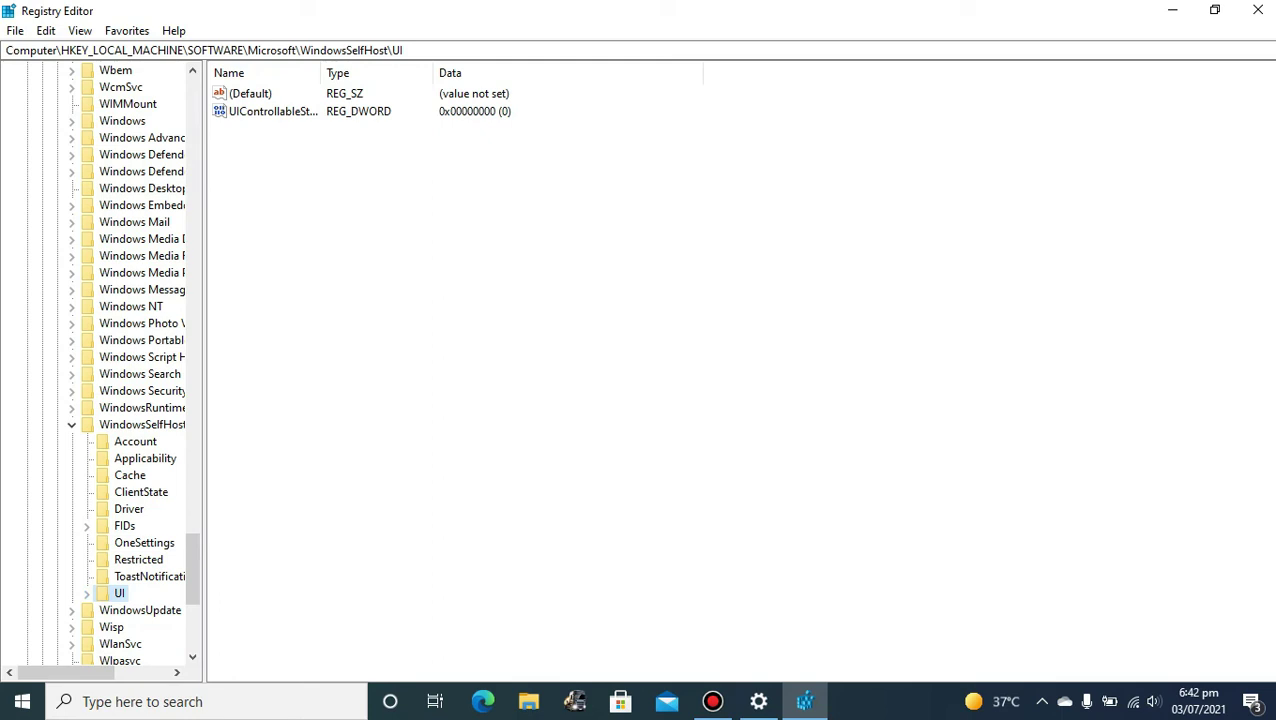
left_click(145, 458)
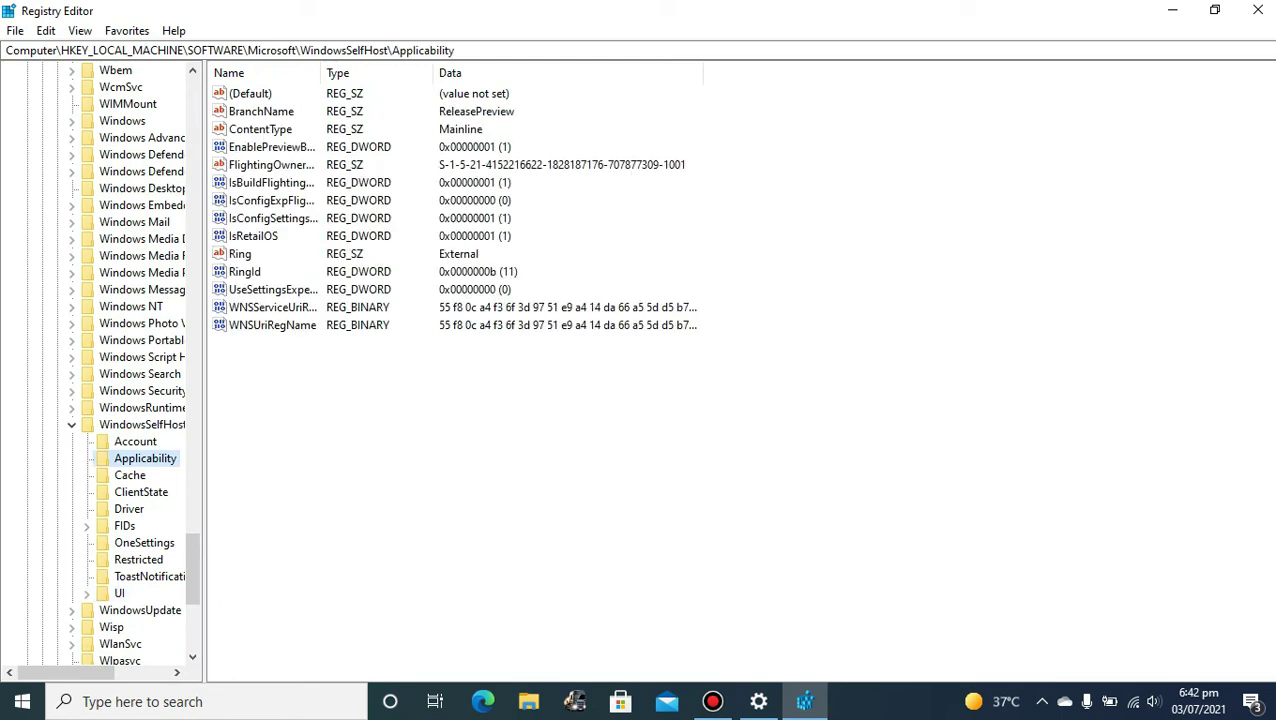
left_click(261, 111)
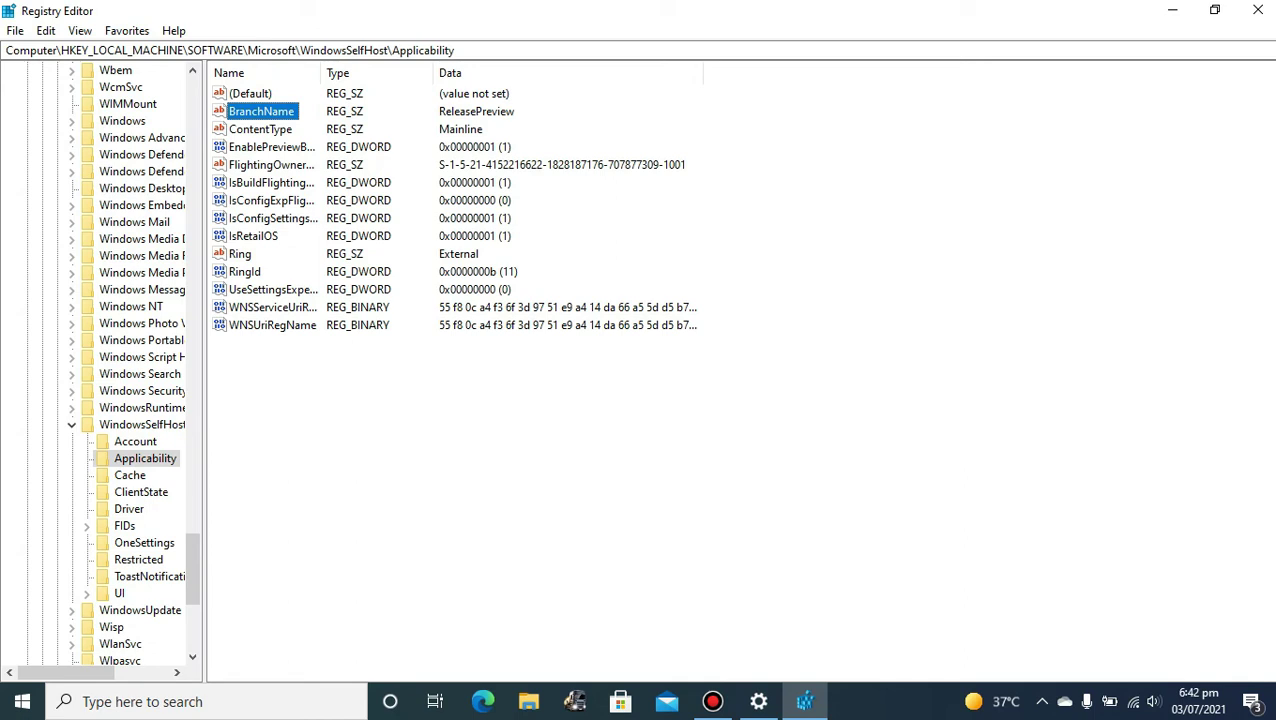
key("Return")
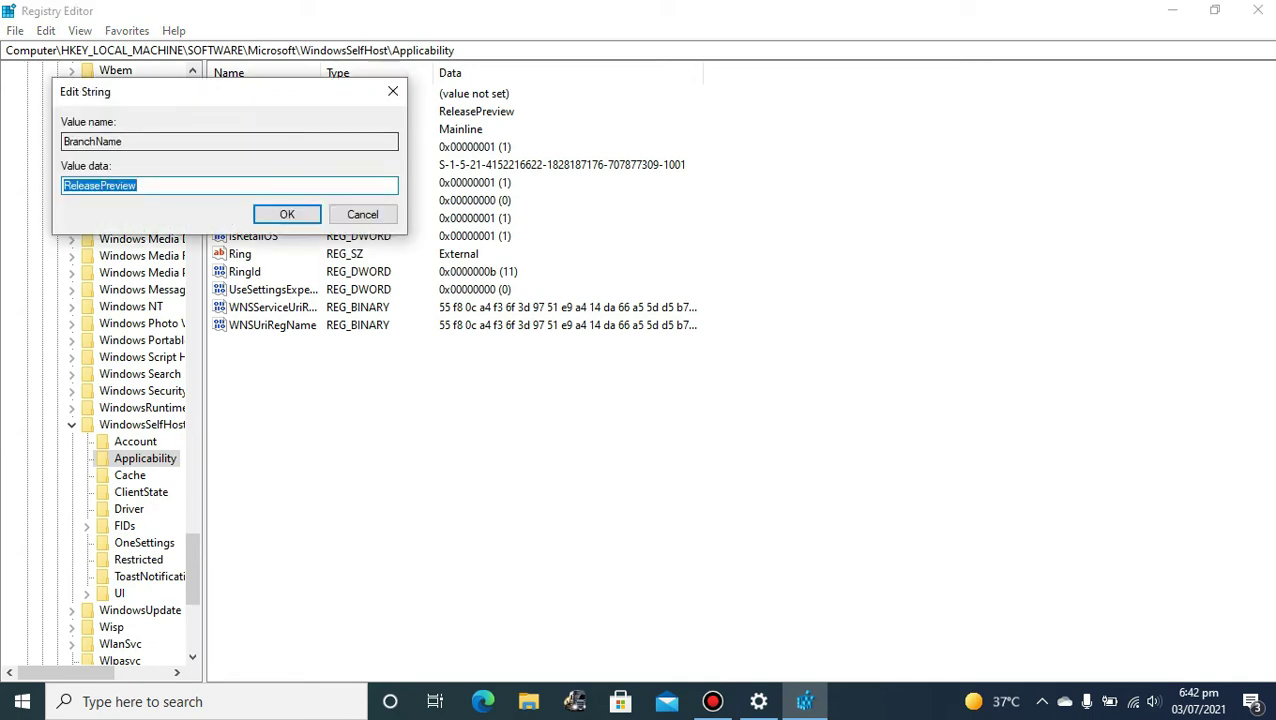
type("Dev")
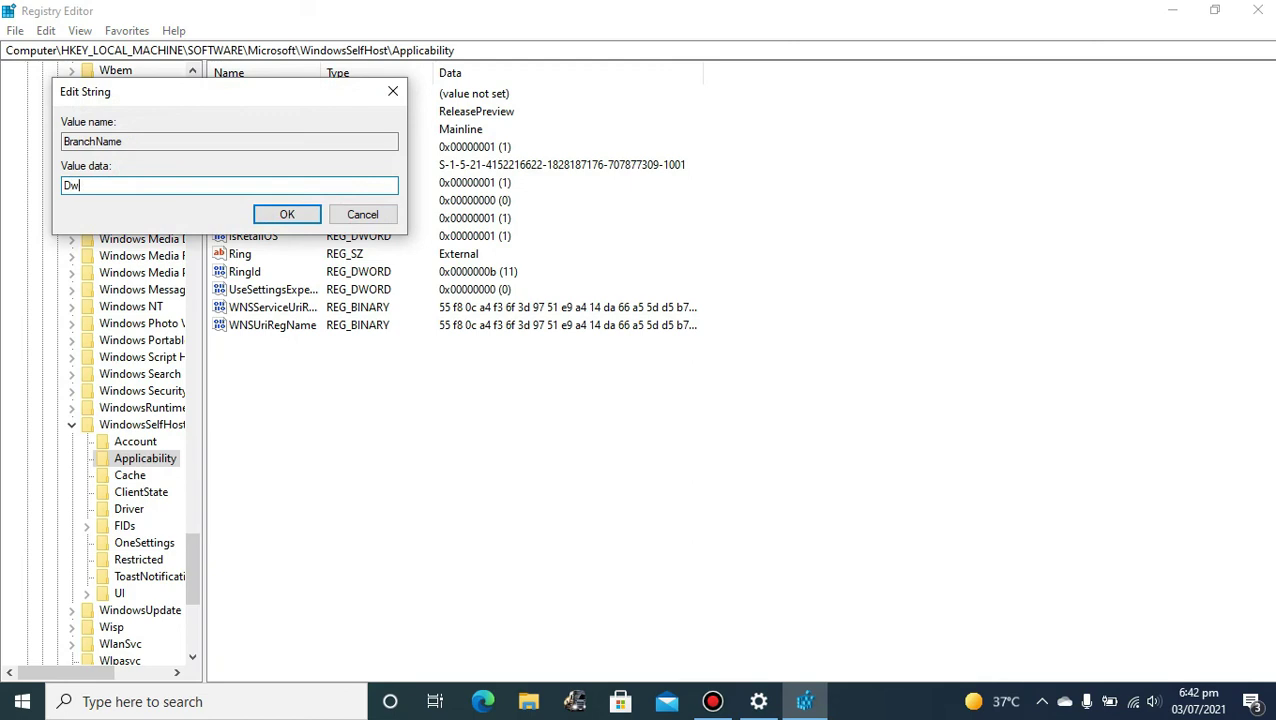
key("Return")
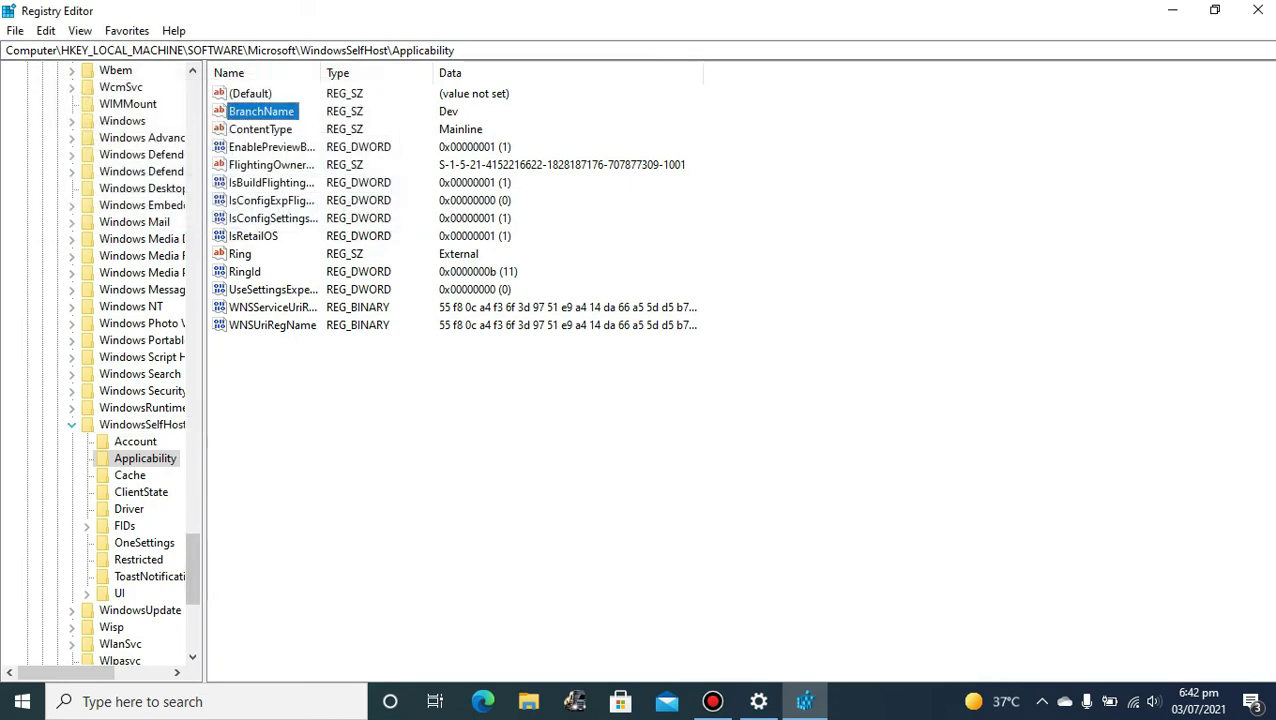
- Collapse the WindowsSelfHost key and close Registry Editor
key("Left")
key("Left")
key("alt+space")
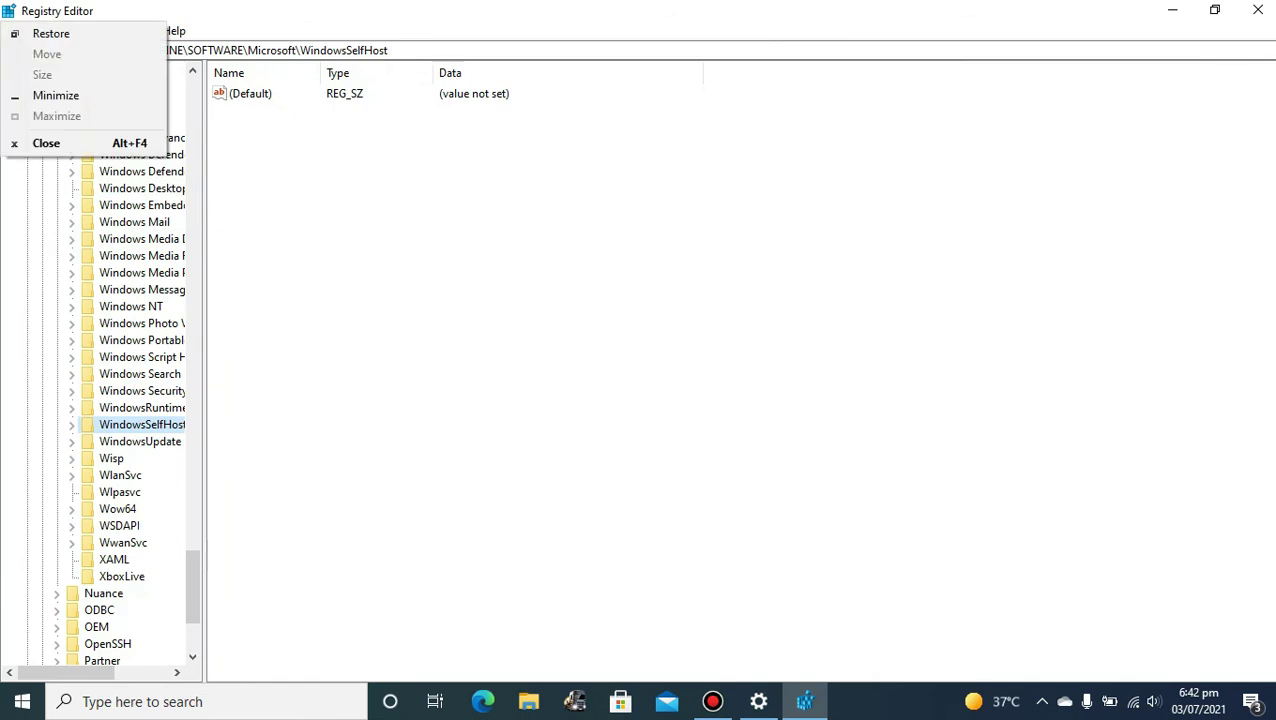
key("Escape")
key("alt+f")
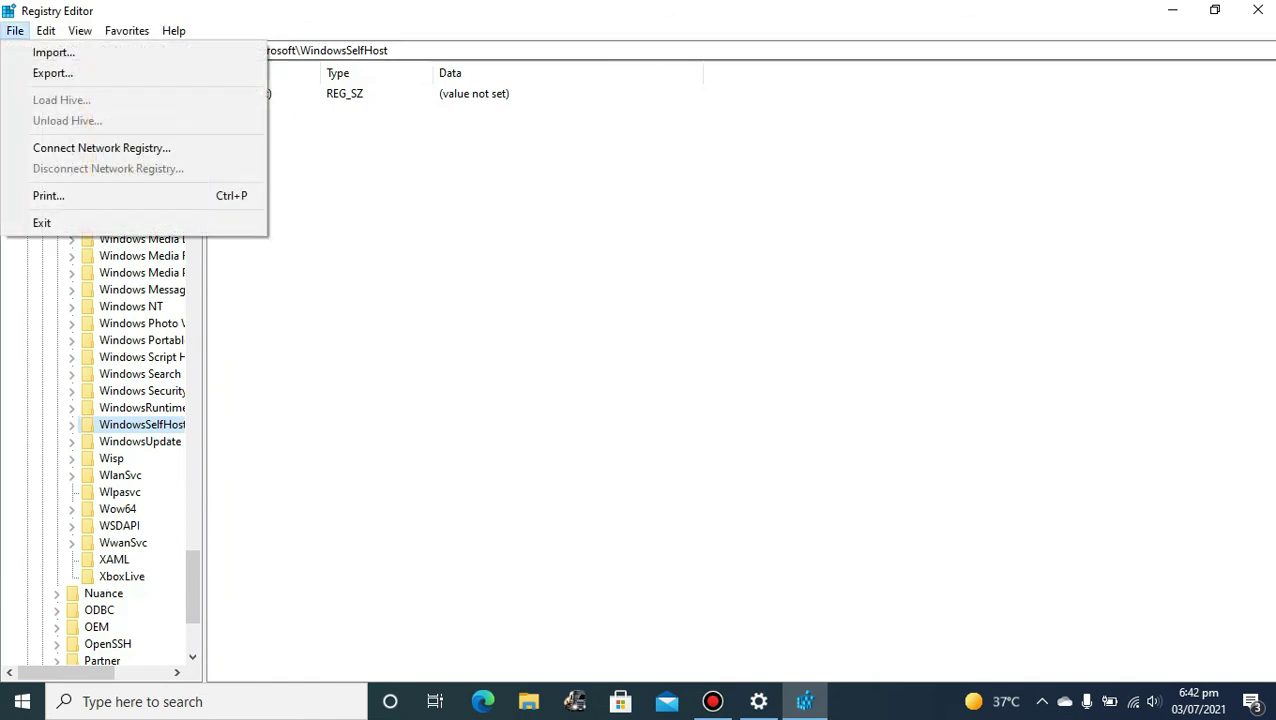
key("Up")
key("Return")
key("alt+F4")
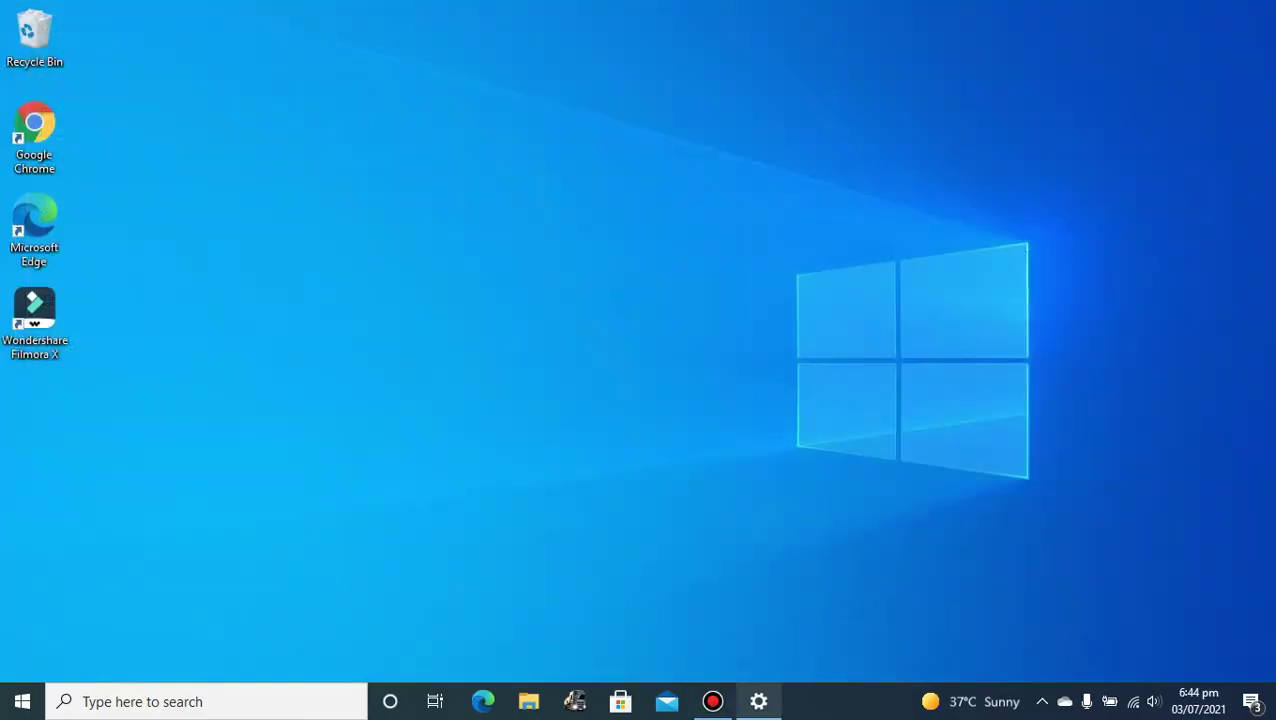
- Switch to Settings and check which Insider channel is selected on the Windows Insider Program page
left_click(759, 701)
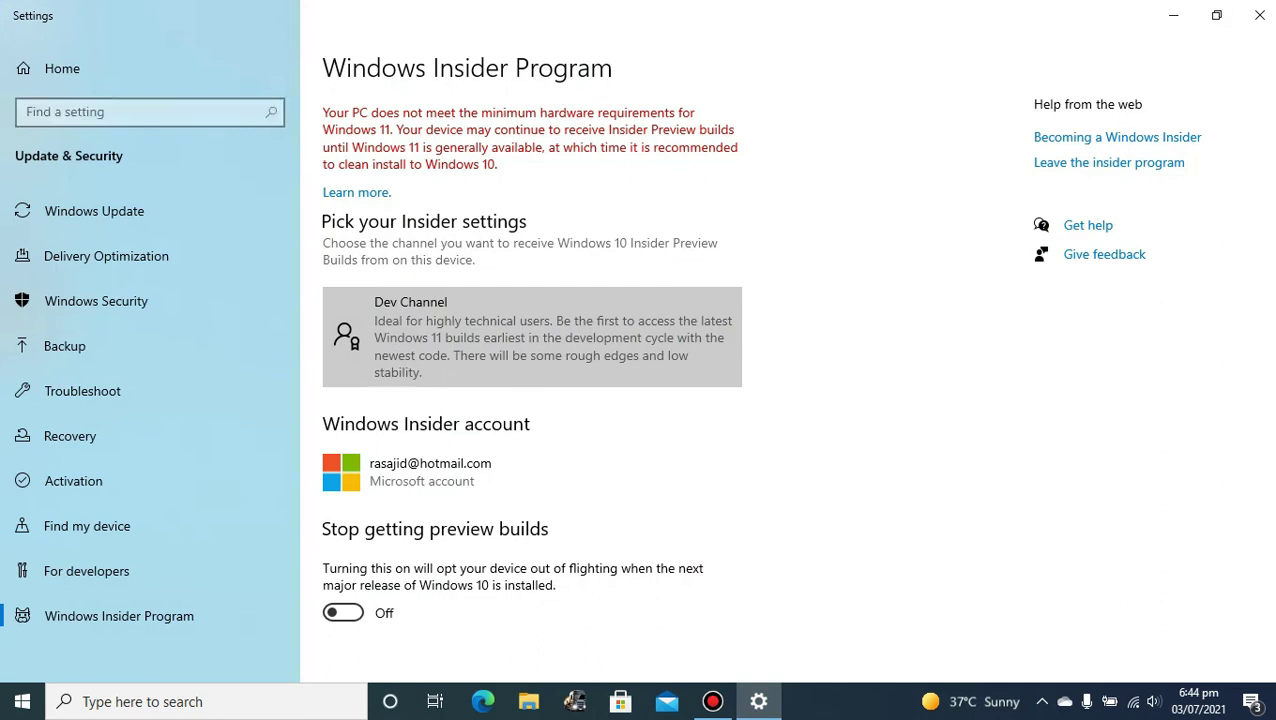
key("Tab")
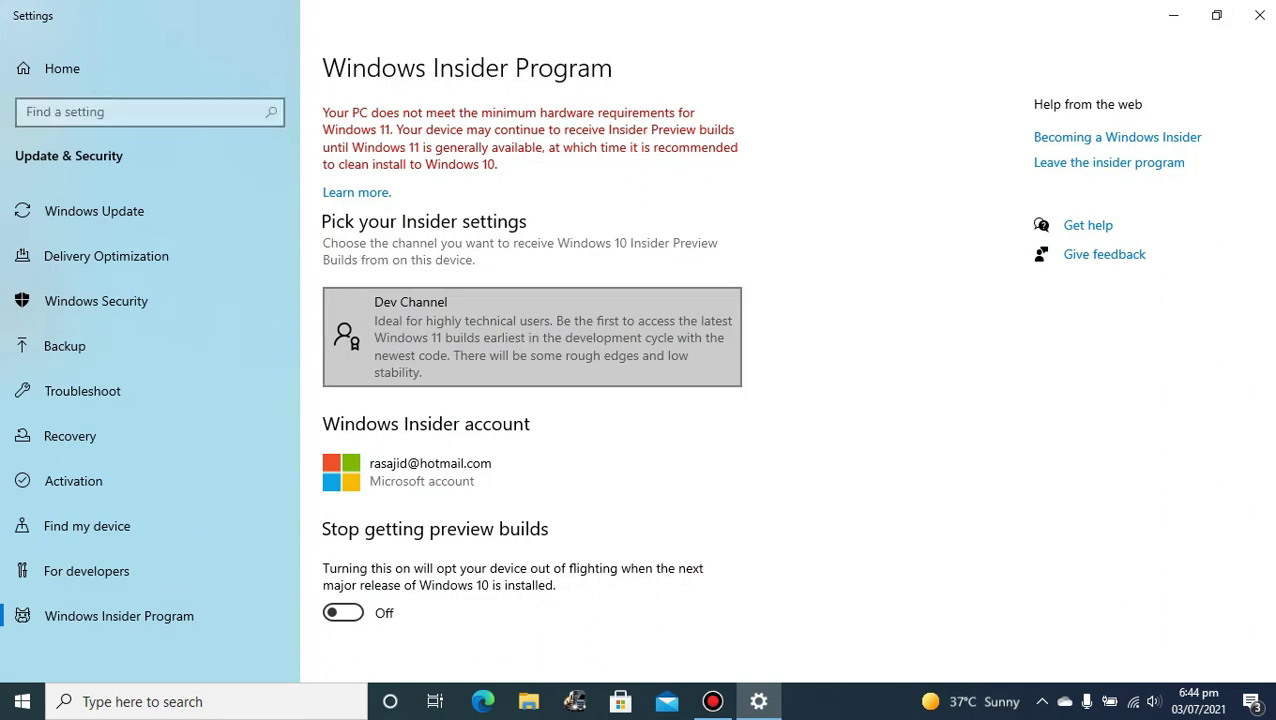
key("Return")
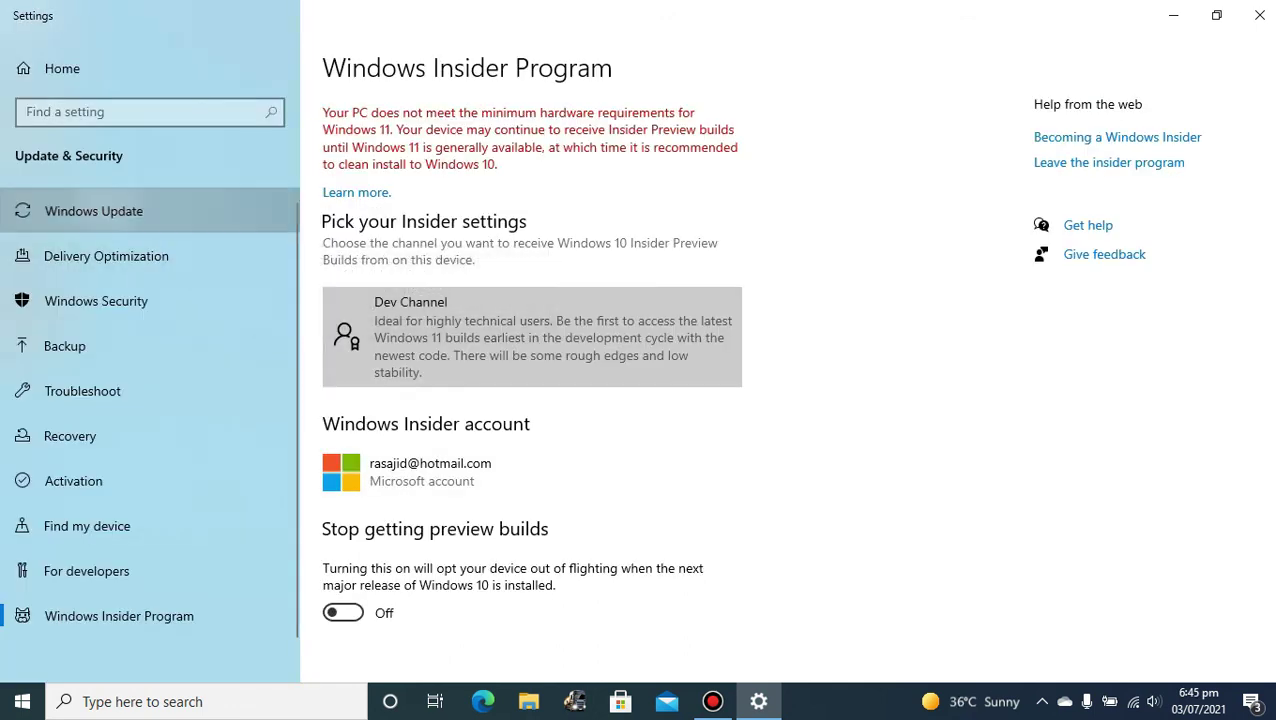
- Open the Windows Update page and retry the update
left_click(94, 210)
left_click(365, 205)
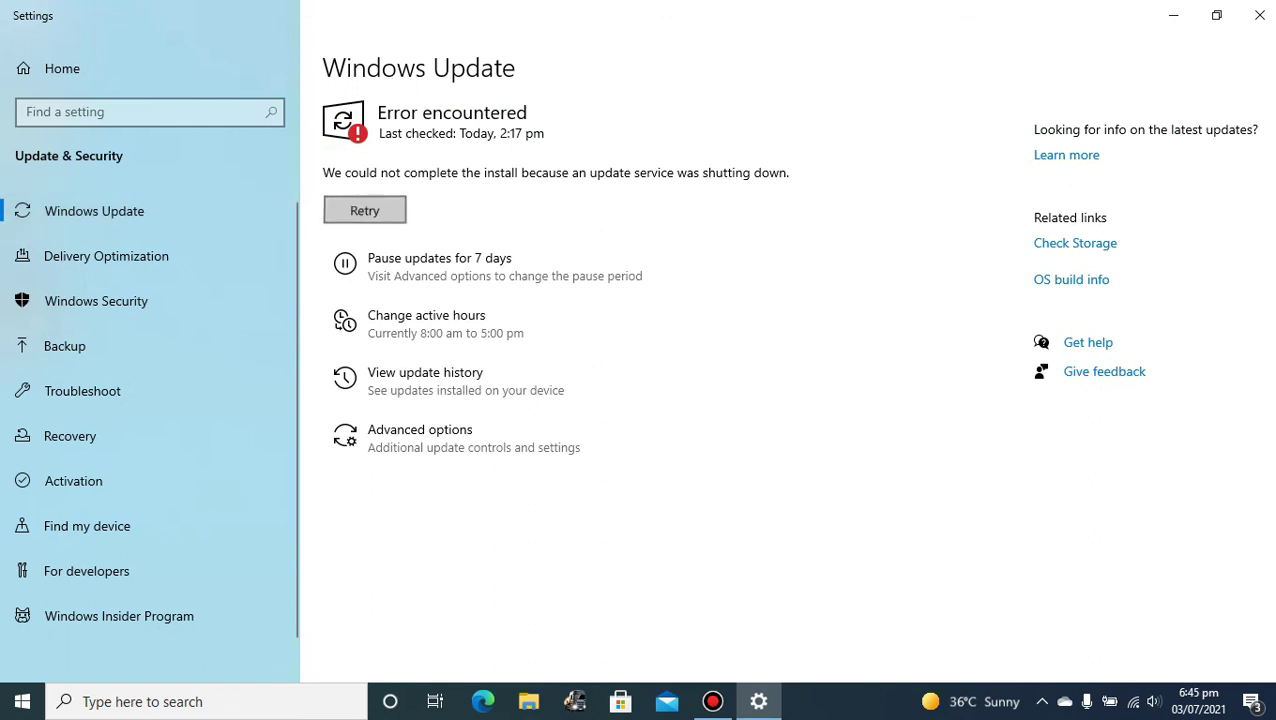